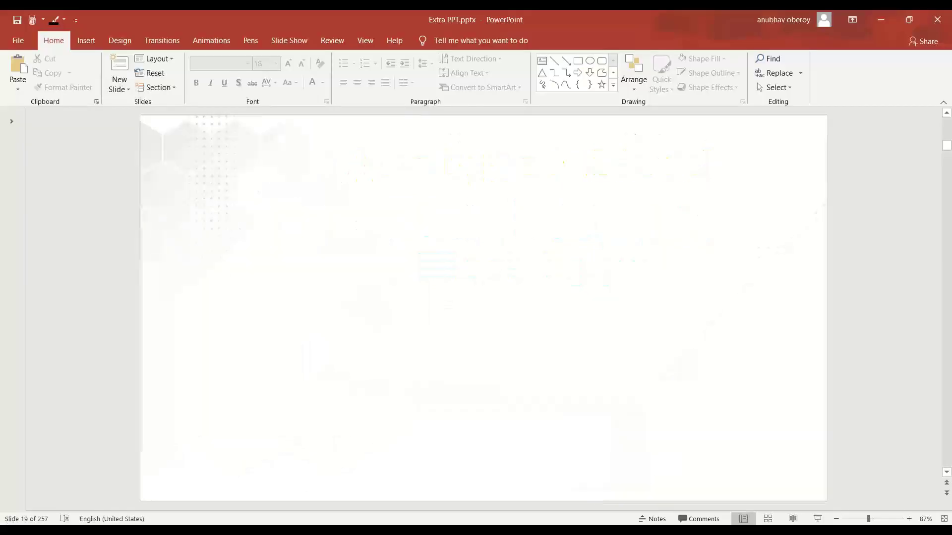
With the black pen, sketch a box labelled SAC holding a small Story card
left_click(248, 43)
left_click(183, 85)
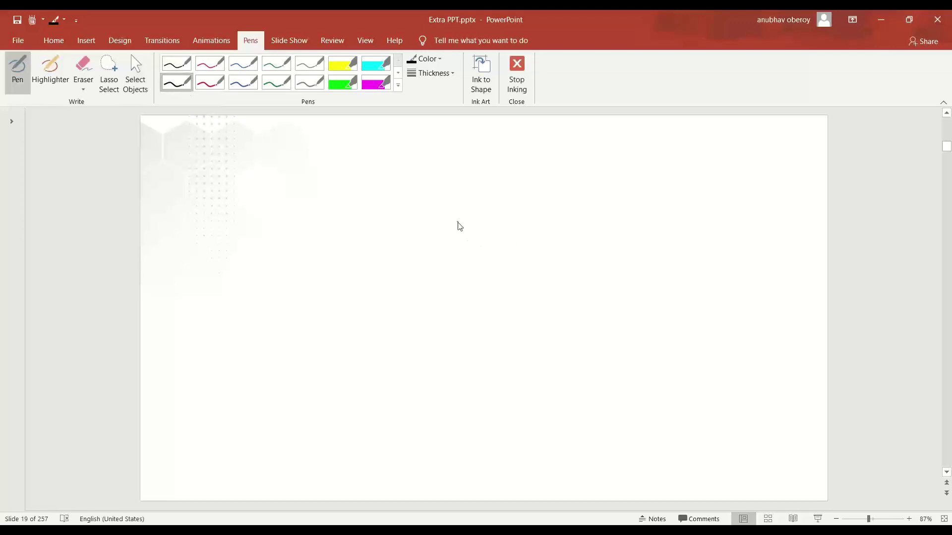
mouse_move(237, 208)
left_mouse_down()
mouse_move(219, 293)
mouse_move(348, 285)
mouse_move(379, 220)
mouse_move(299, 200)
mouse_move(237, 207)
mouse_move(250, 218)
mouse_move(276, 214)
left_mouse_up()
mouse_move(296, 207)
left_mouse_down()
mouse_move(313, 228)
mouse_move(255, 255)
mouse_move(266, 249)
left_mouse_up()
left_click_drag(277, 234, 278, 250)
mouse_move(275, 242)
left_mouse_down()
mouse_move(307, 242)
mouse_move(296, 258)
mouse_move(318, 235)
mouse_move(327, 271)
mouse_move(345, 252)
mouse_move(326, 254)
left_mouse_up()
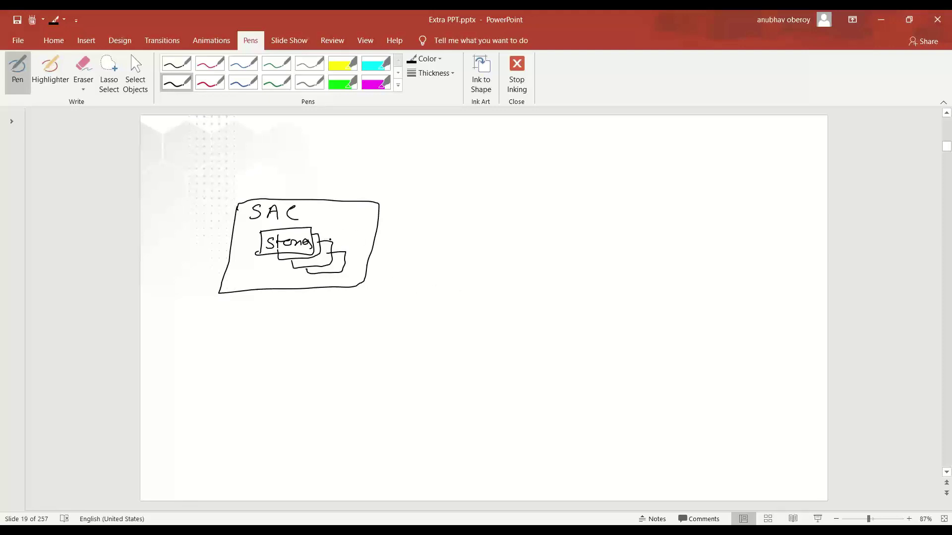
Add a share icon, an arrow to an underlined 'URL' label, and an empty box on the right
mouse_move(330, 243)
left_mouse_down()
mouse_move(377, 231)
mouse_move(349, 238)
mouse_move(363, 224)
mouse_move(371, 231)
left_mouse_up()
left_click(366, 221)
mouse_move(378, 218)
left_mouse_down()
mouse_move(413, 194)
mouse_move(454, 193)
left_mouse_up()
left_click(433, 189)
left_click(434, 194)
left_click_drag(430, 204, 452, 197)
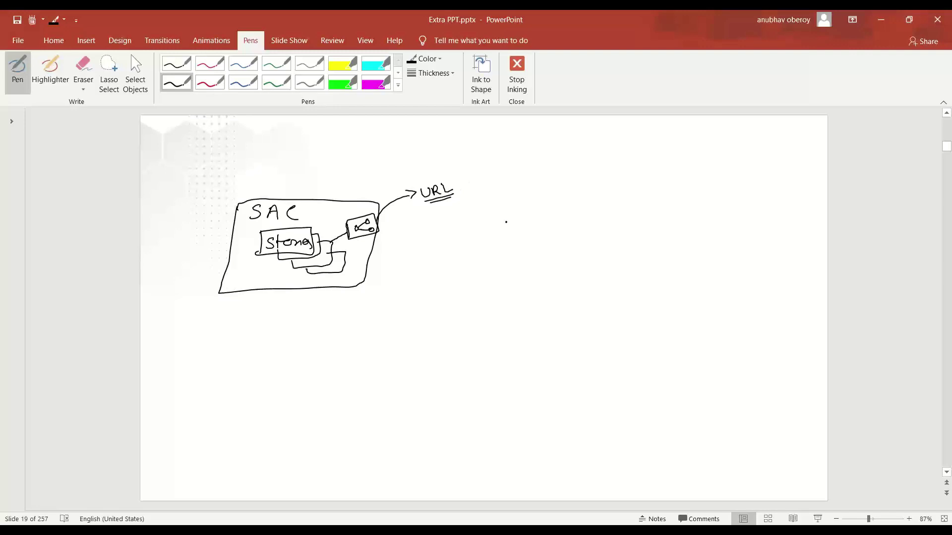
left_click_drag(648, 210, 640, 279)
mouse_move(650, 210)
left_mouse_down()
mouse_move(775, 214)
mouse_move(763, 290)
mouse_move(639, 284)
mouse_move(652, 287)
left_mouse_up()
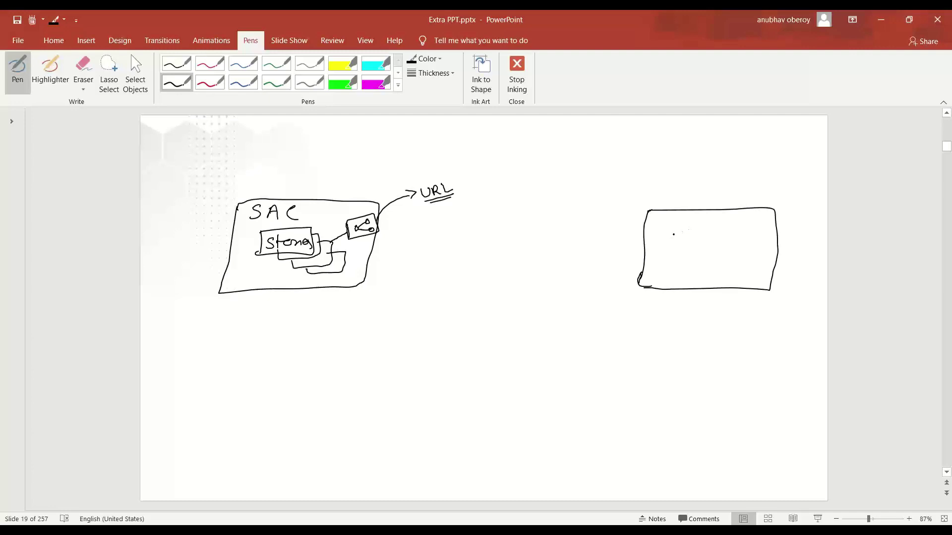
Write 'Fiori mvc' inside the right-hand box
mouse_move(684, 231)
left_mouse_down()
mouse_move(668, 256)
mouse_move(680, 242)
left_mouse_up()
mouse_move(677, 244)
left_mouse_down()
mouse_move(677, 255)
mouse_move(695, 243)
left_mouse_up()
mouse_move(705, 254)
left_mouse_down()
mouse_move(712, 243)
mouse_move(737, 276)
left_mouse_up()
left_click(716, 234)
left_click_drag(739, 268, 763, 274)
Draw a WebIDE box below Fiori with an arrow pointing up into it
left_click_drag(689, 300, 704, 299)
mouse_move(697, 295)
left_mouse_down()
mouse_move(702, 327)
mouse_move(672, 373)
left_mouse_up()
mouse_move(670, 338)
left_mouse_down()
mouse_move(778, 332)
mouse_move(692, 380)
mouse_move(672, 378)
mouse_move(693, 353)
left_mouse_up()
left_click(701, 350)
mouse_move(700, 355)
left_mouse_down()
mouse_move(699, 367)
mouse_move(707, 348)
left_mouse_up()
left_click_drag(707, 360, 741, 367)
left_click_drag(740, 348, 760, 365)
left_click_drag(753, 359, 768, 357)
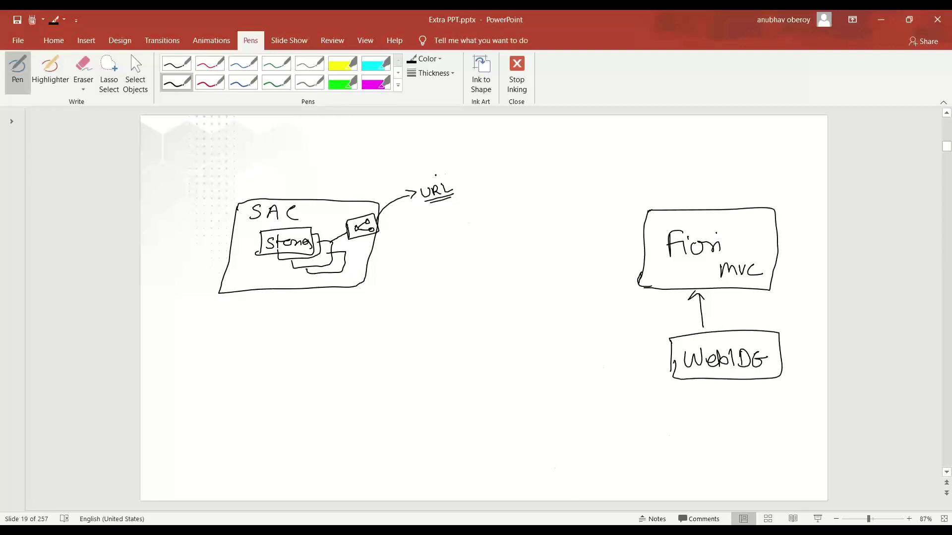
Circle the URL label and draw arrows out of Fiori's left side
mouse_move(435, 175)
left_mouse_down()
mouse_move(442, 207)
mouse_move(409, 177)
left_mouse_up()
left_click_drag(643, 246, 603, 221)
mouse_move(614, 220)
left_mouse_down()
mouse_move(606, 224)
mouse_move(607, 261)
left_mouse_up()
left_click_drag(615, 251, 615, 265)
left_click_drag(640, 270, 598, 299)
left_click_drag(589, 308, 606, 308)
mouse_move(550, 203)
left_mouse_down()
mouse_move(545, 241)
mouse_move(611, 234)
left_mouse_up()
Draw small boxes labelled C and m and a large box labelled V.xml
mouse_move(550, 237)
left_mouse_down()
mouse_move(614, 233)
mouse_move(584, 228)
mouse_move(551, 271)
left_mouse_up()
mouse_move(556, 246)
left_mouse_down()
mouse_move(609, 262)
mouse_move(549, 271)
left_mouse_up()
mouse_move(567, 255)
left_mouse_down()
mouse_move(566, 268)
mouse_move(588, 260)
left_mouse_up()
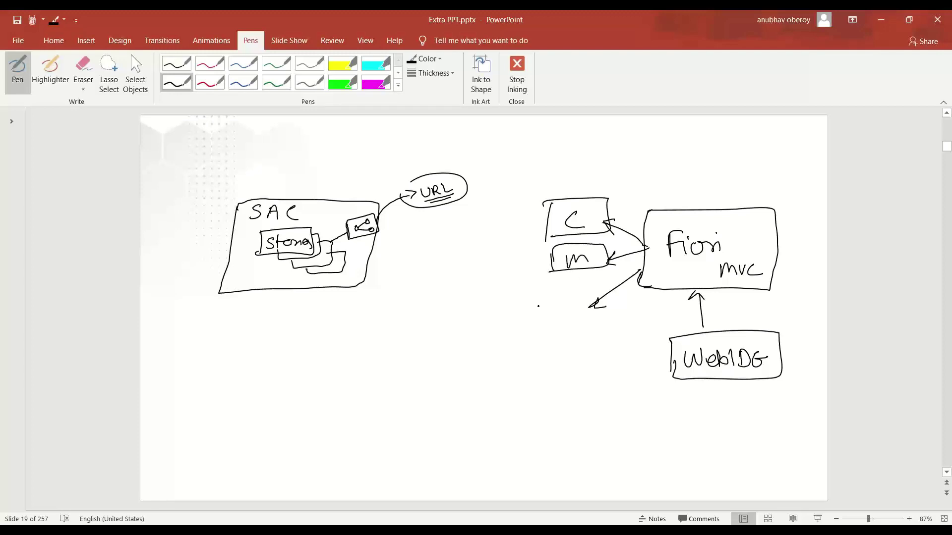
left_click_drag(495, 293, 493, 389)
mouse_move(494, 294)
left_mouse_down()
mouse_move(547, 291)
mouse_move(599, 361)
mouse_move(492, 384)
left_mouse_up()
left_click_drag(500, 299, 556, 305)
left_click(504, 328)
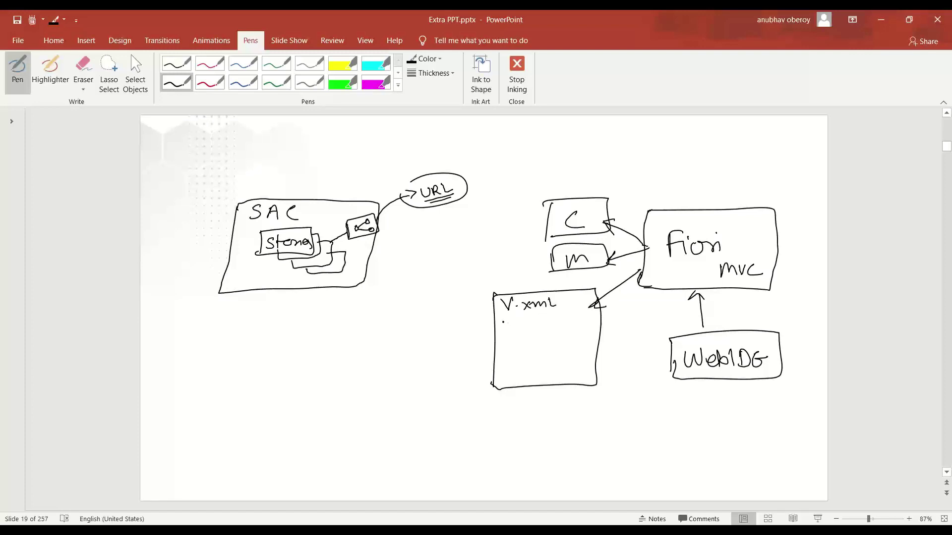
Draw an inner rectangle in the V.xml box and write 'iframe' inside it
left_click_drag(503, 319, 503, 381)
mouse_move(506, 322)
left_mouse_down()
mouse_move(597, 315)
mouse_move(596, 365)
mouse_move(570, 381)
mouse_move(506, 381)
left_mouse_up()
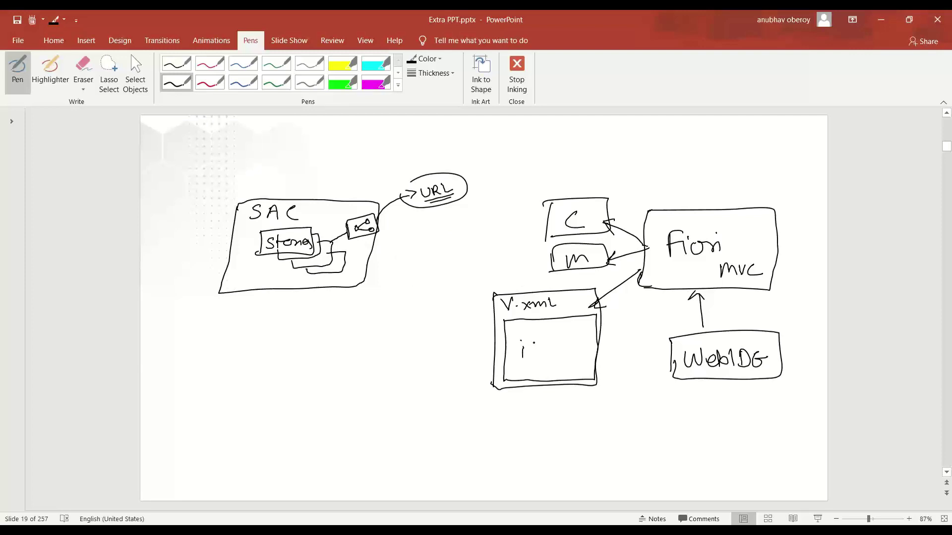
mouse_move(535, 339)
left_mouse_down()
mouse_move(529, 363)
mouse_move(583, 352)
left_mouse_up()
Draw an arrow from URL to the iframe box and a D circle with an arrow
mouse_move(434, 203)
left_mouse_down()
mouse_move(425, 270)
mouse_move(506, 325)
mouse_move(497, 333)
left_mouse_up()
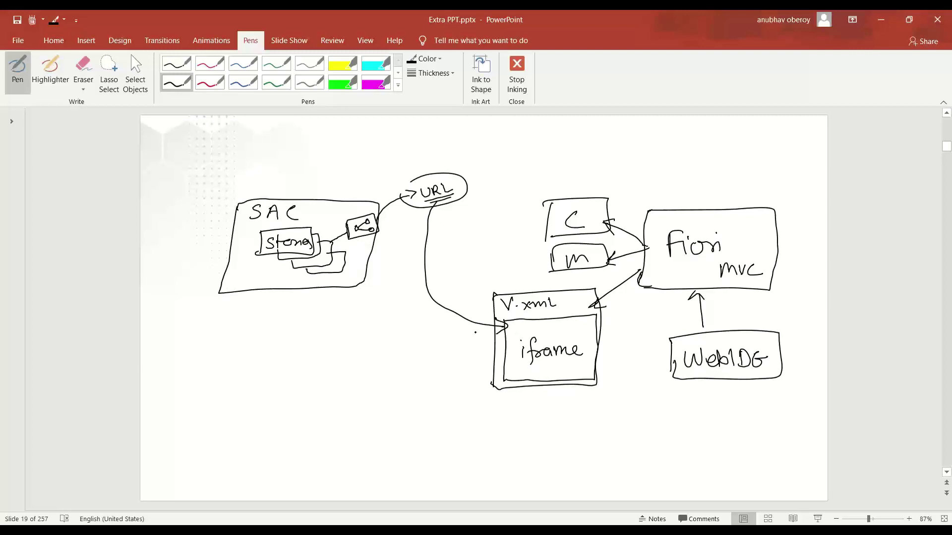
mouse_move(533, 405)
left_mouse_down()
mouse_move(522, 422)
mouse_move(548, 405)
mouse_move(537, 429)
left_mouse_up()
mouse_move(536, 414)
left_mouse_down()
mouse_move(552, 417)
mouse_move(537, 431)
left_mouse_up()
left_click_drag(564, 422, 610, 420)
mouse_move(599, 413)
left_mouse_down()
mouse_move(624, 451)
mouse_move(725, 459)
mouse_move(626, 460)
left_mouse_up()
Sketch a box labelled 'frame' holding a small chart, then stop inking via Select Objects
left_click_drag(624, 414, 728, 414)
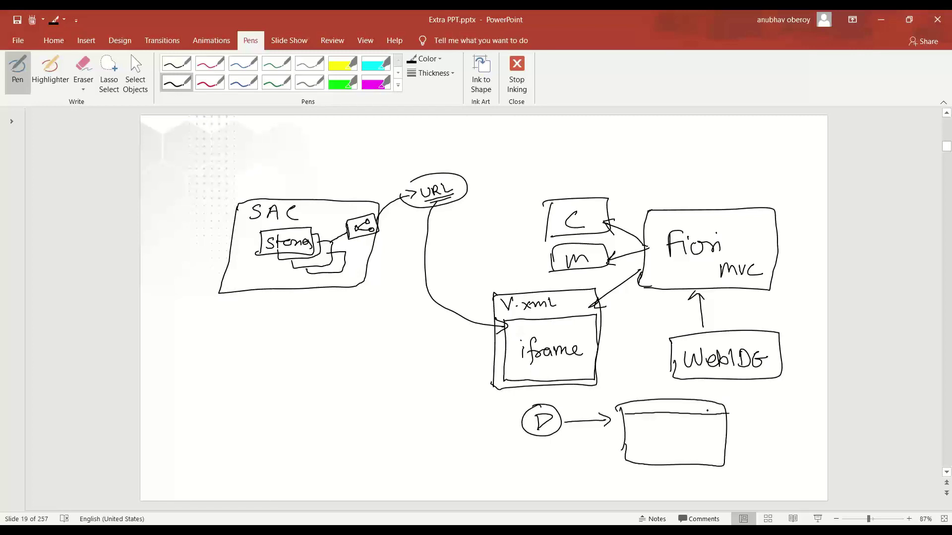
mouse_move(666, 400)
left_mouse_down()
mouse_move(663, 413)
mouse_move(668, 405)
left_mouse_up()
left_click(675, 407)
left_click_drag(670, 411, 702, 407)
left_click_drag(641, 416, 694, 453)
left_click(702, 453)
mouse_move(645, 419)
left_mouse_down()
mouse_move(716, 448)
mouse_move(668, 452)
mouse_move(657, 430)
mouse_move(691, 441)
mouse_move(694, 430)
mouse_move(695, 441)
mouse_move(645, 449)
left_mouse_up()
left_click(666, 432)
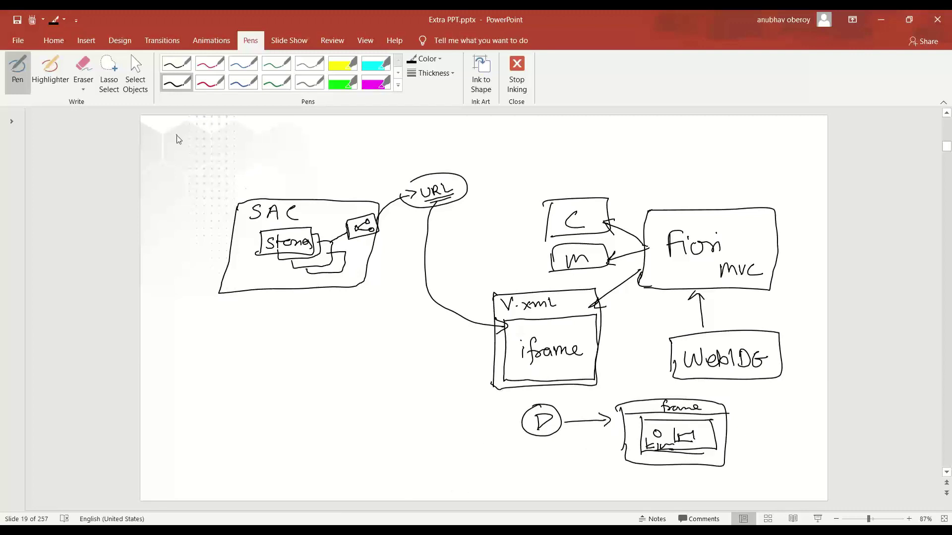
left_click(131, 56)
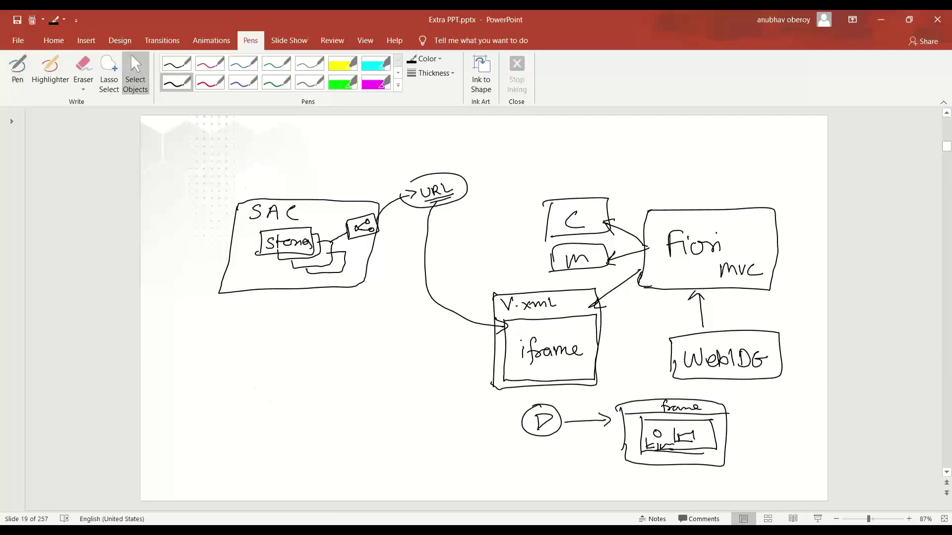
key("alt+Tab")
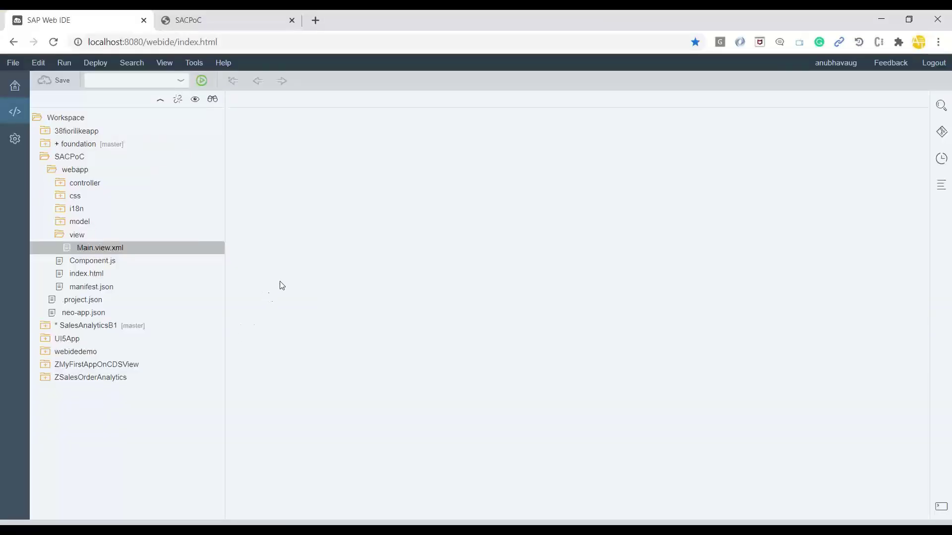
Run the SACPoC project from SAP Web IDE and view the SAC Integration App tab
left_click(73, 157)
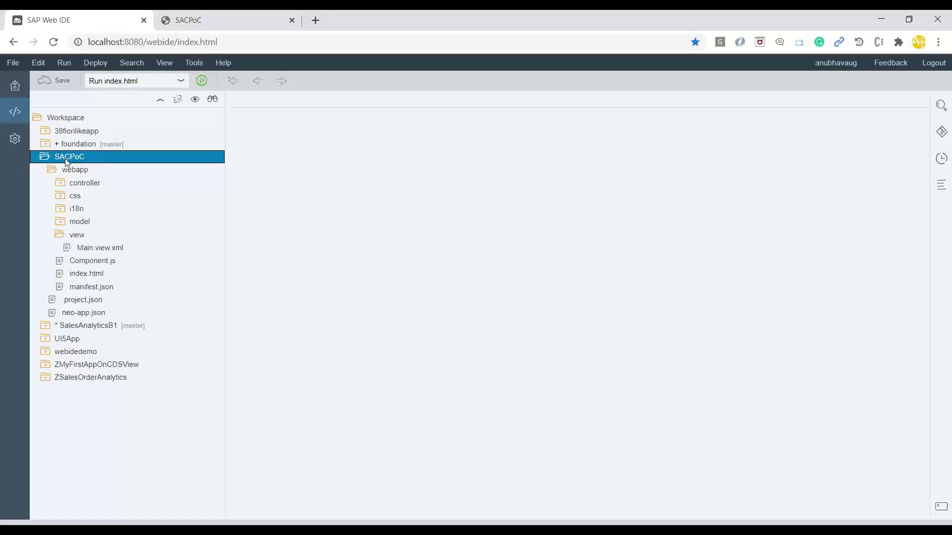
left_click(60, 183)
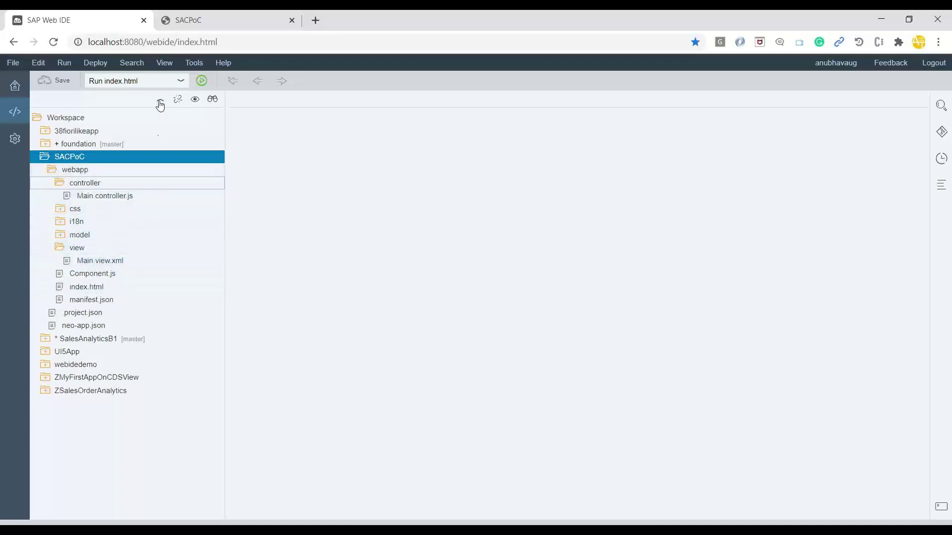
left_click(212, 24)
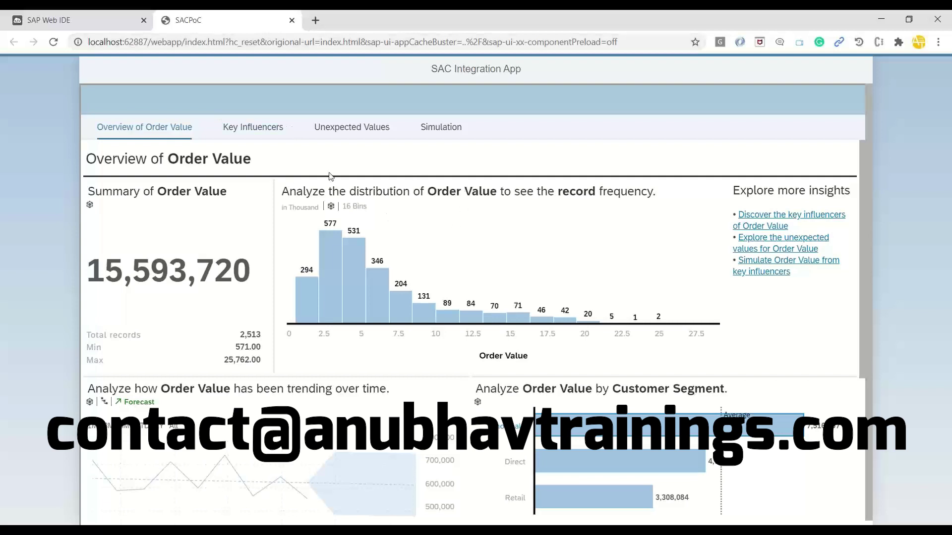
Scroll through the Overview of Order Value charts, then open the Key Influencers tab
scroll(344, 249, "down", 2)
scroll(345, 250, "down", 5)
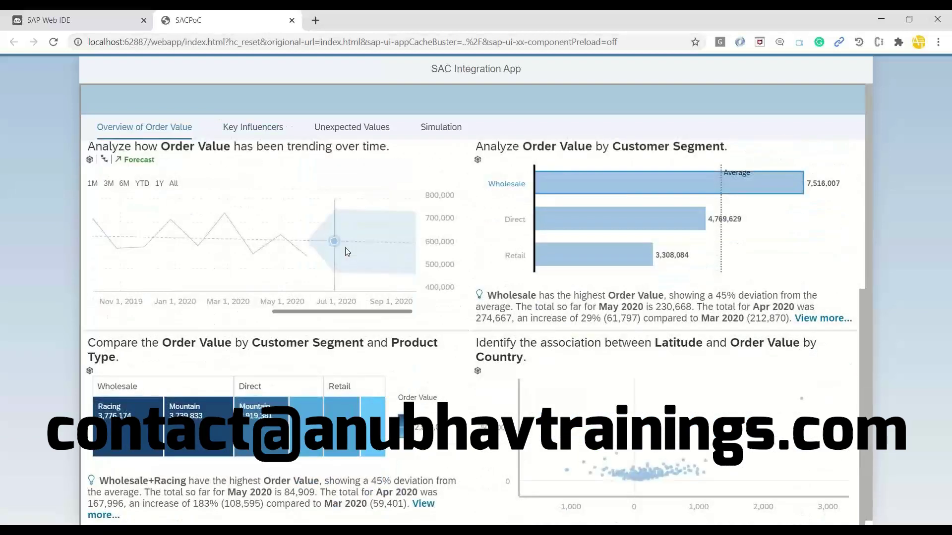
mouse_move(367, 425)
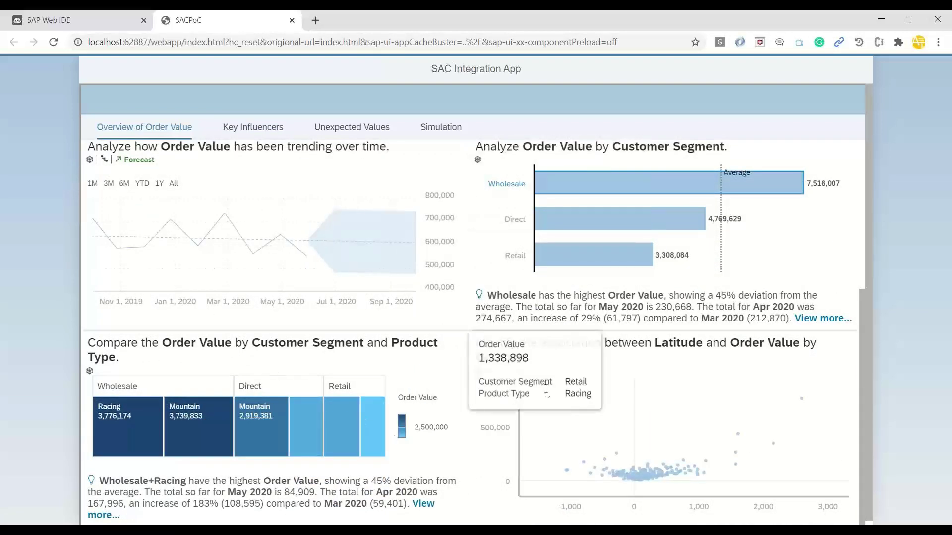
scroll(722, 398, "up", 4)
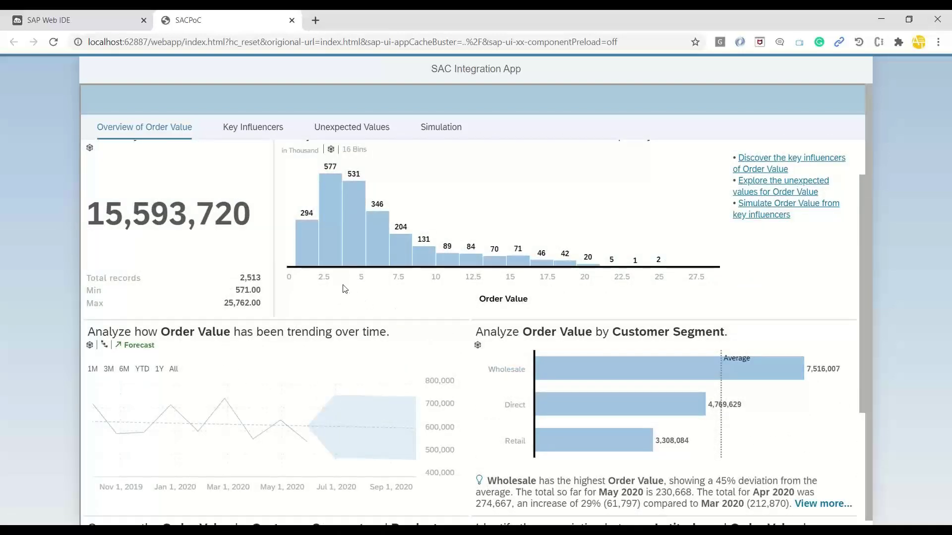
scroll(445, 312, "down", 4)
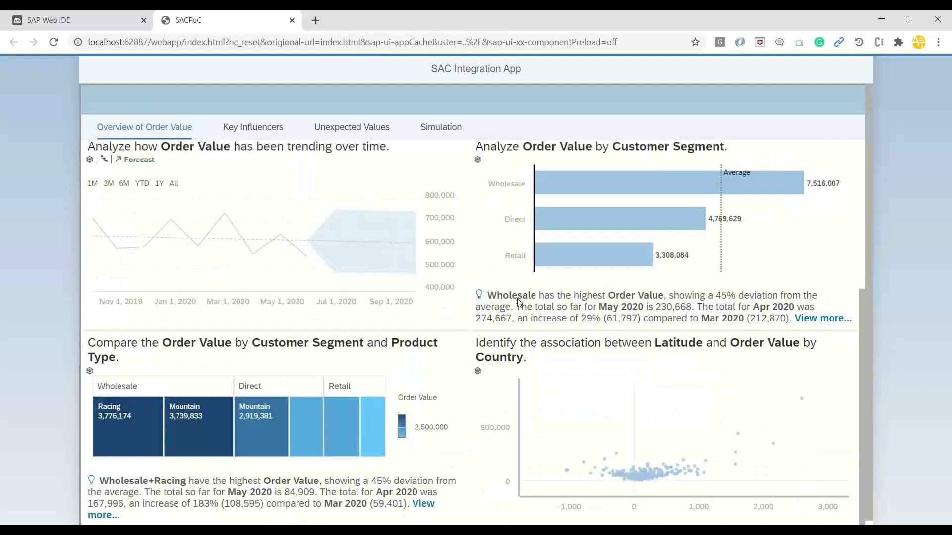
scroll(386, 260, "up", 5)
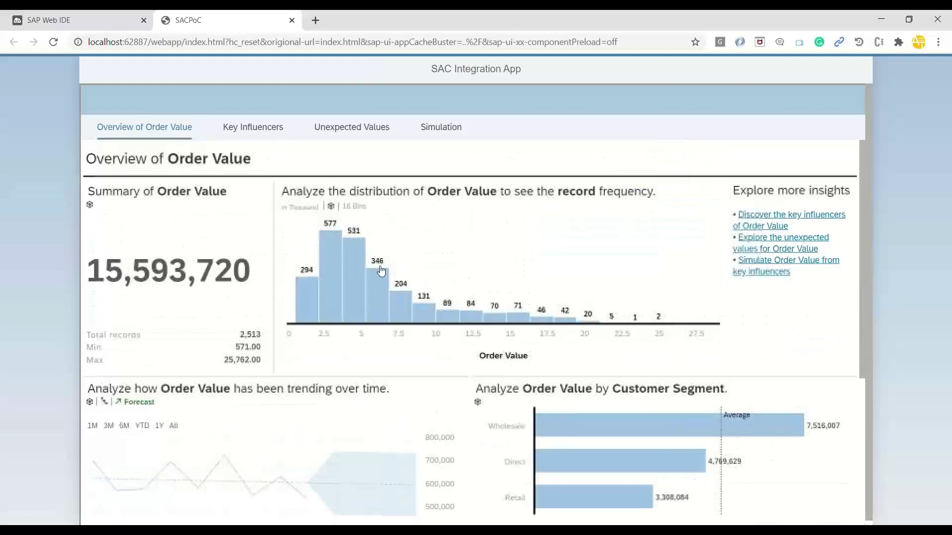
left_click(249, 130)
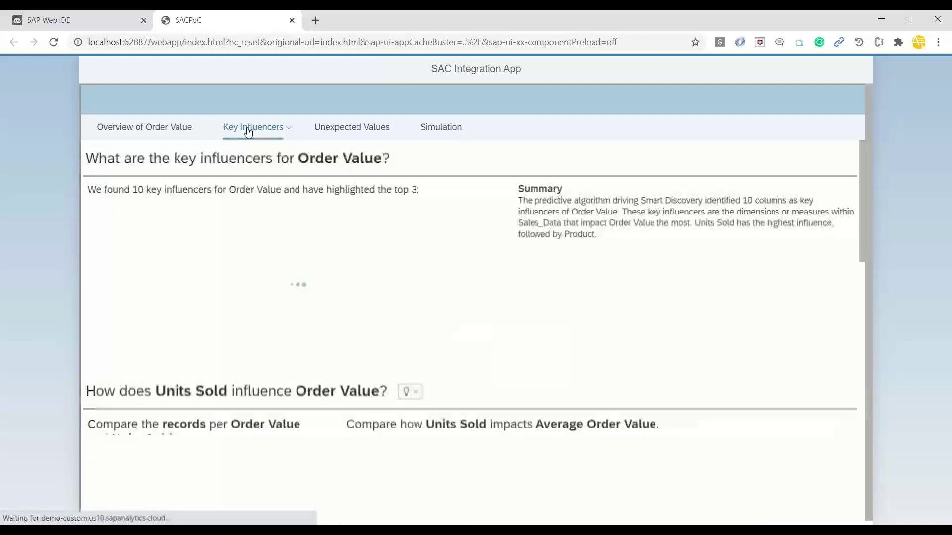
Scroll the key influencers list, then open the Unexpected Values tab
scroll(378, 266, "down", 15)
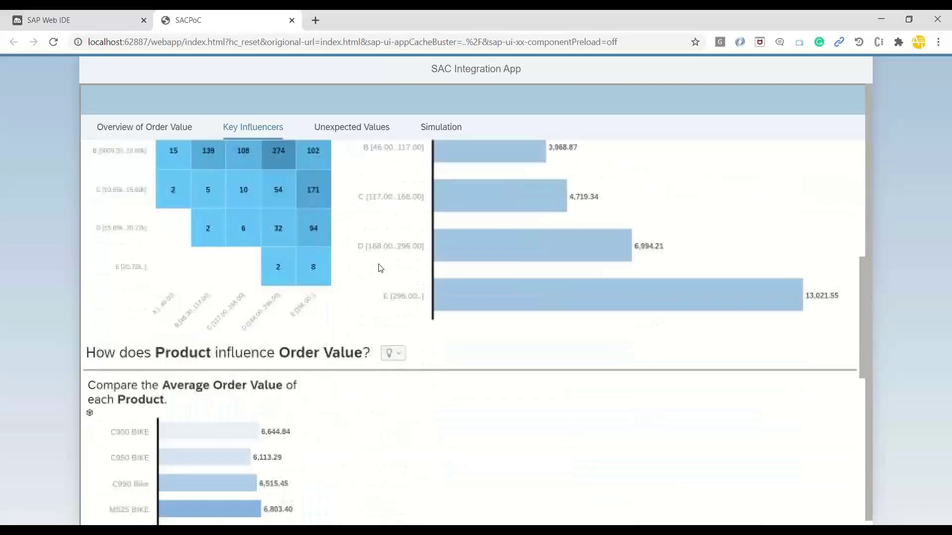
scroll(379, 269, "up", 15)
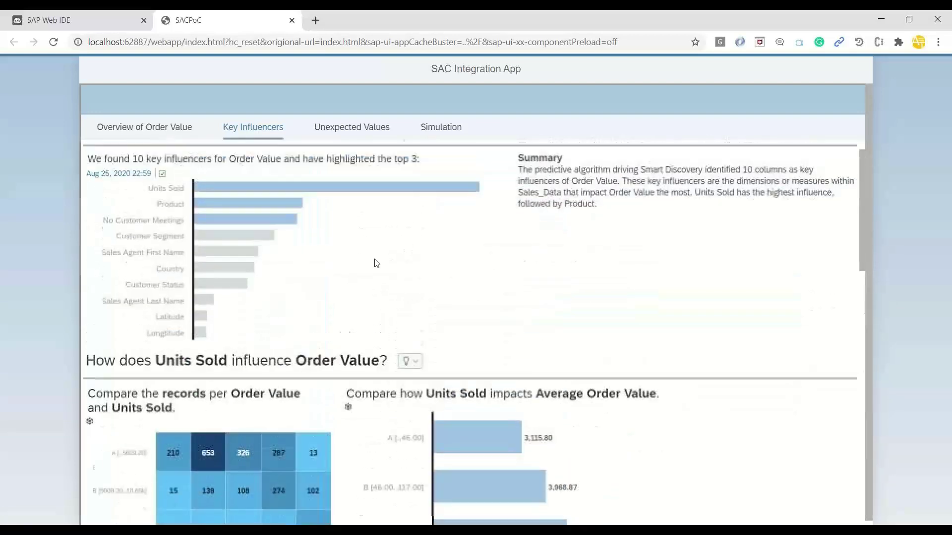
left_click(344, 133)
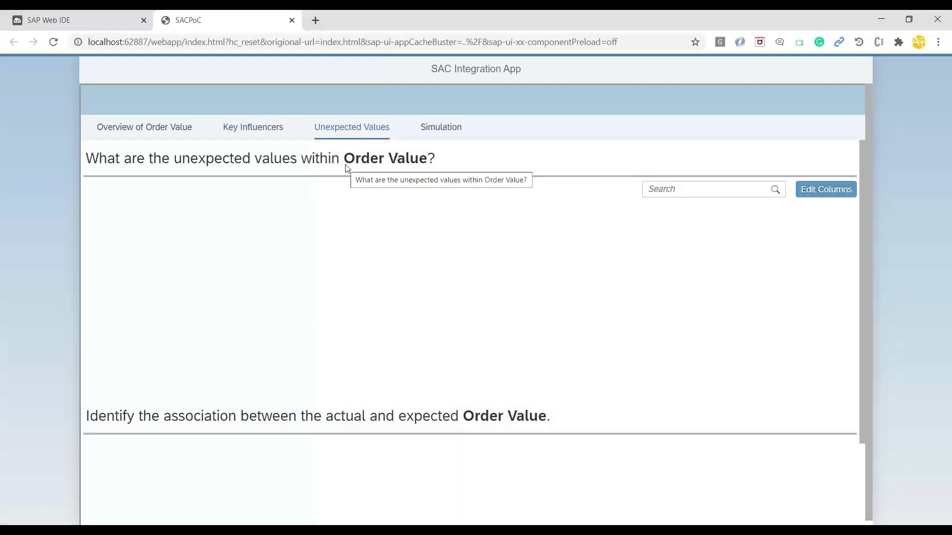
Scroll the 28 unexpected Order Value records and charts, then open the Simulation tab
scroll(347, 274, "down", 2)
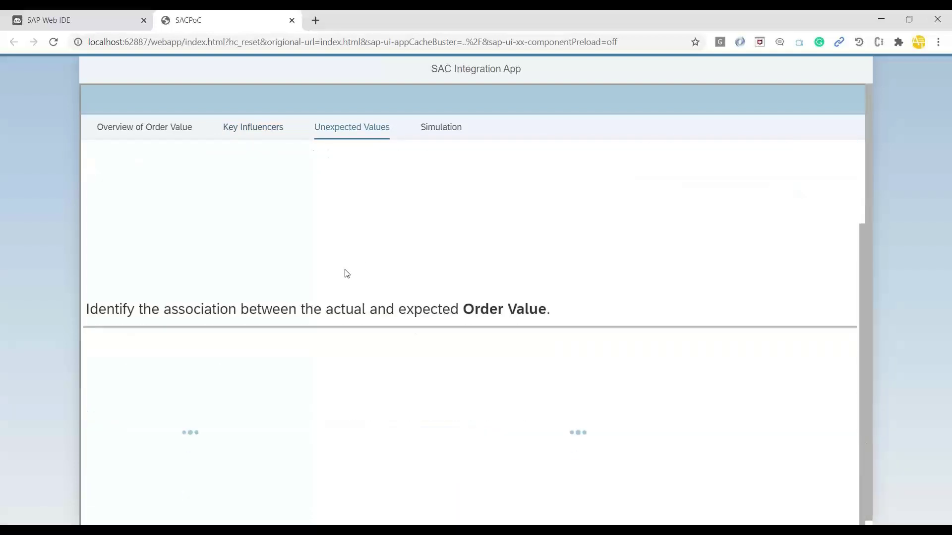
scroll(347, 273, "up", 2)
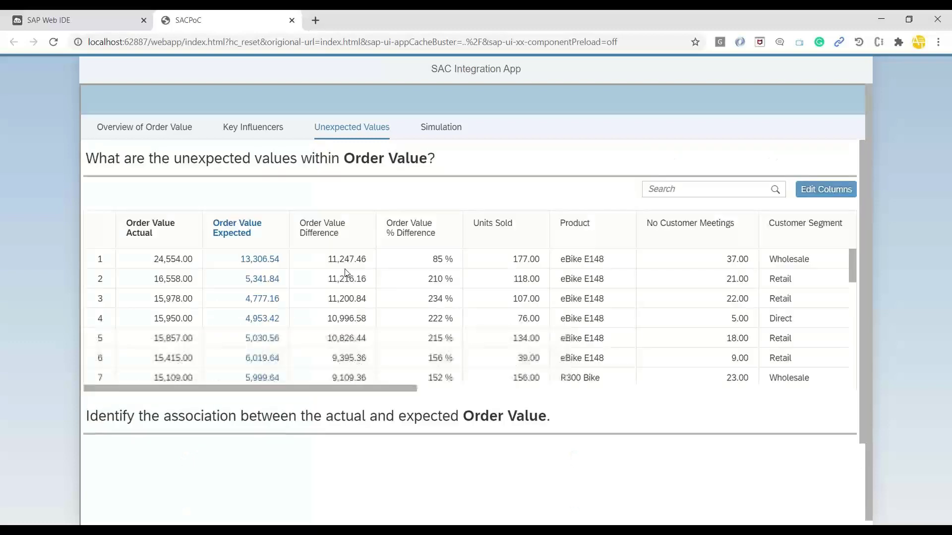
scroll(525, 291, "down", 8)
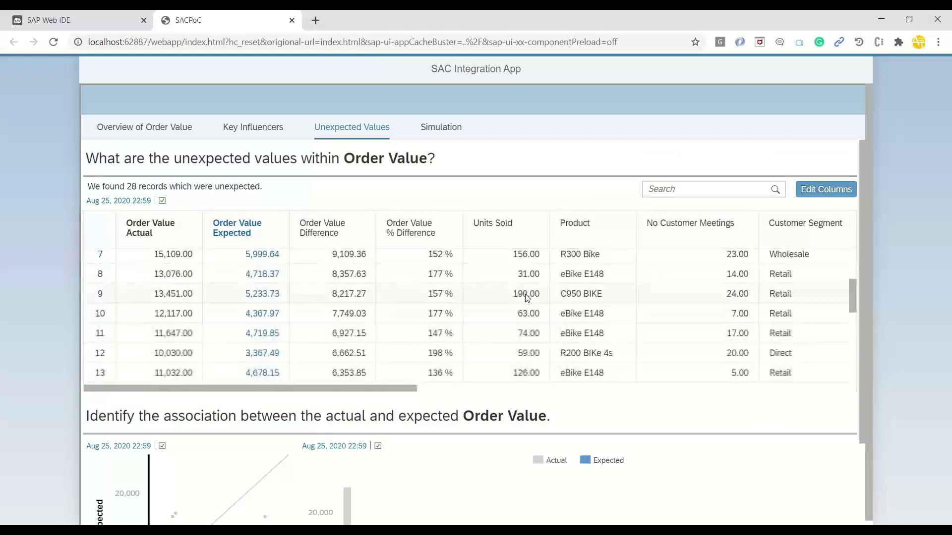
scroll(857, 404, "down", 2)
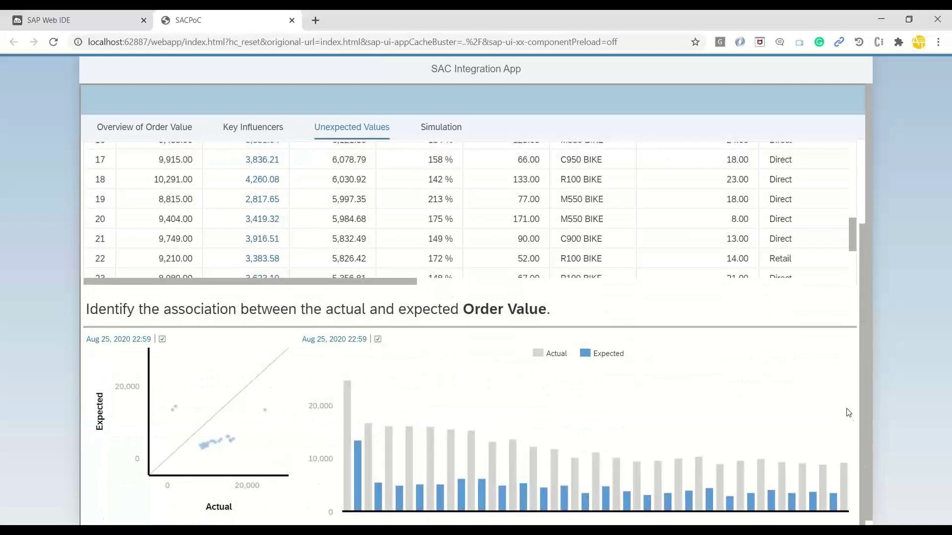
scroll(539, 403, "up", 2)
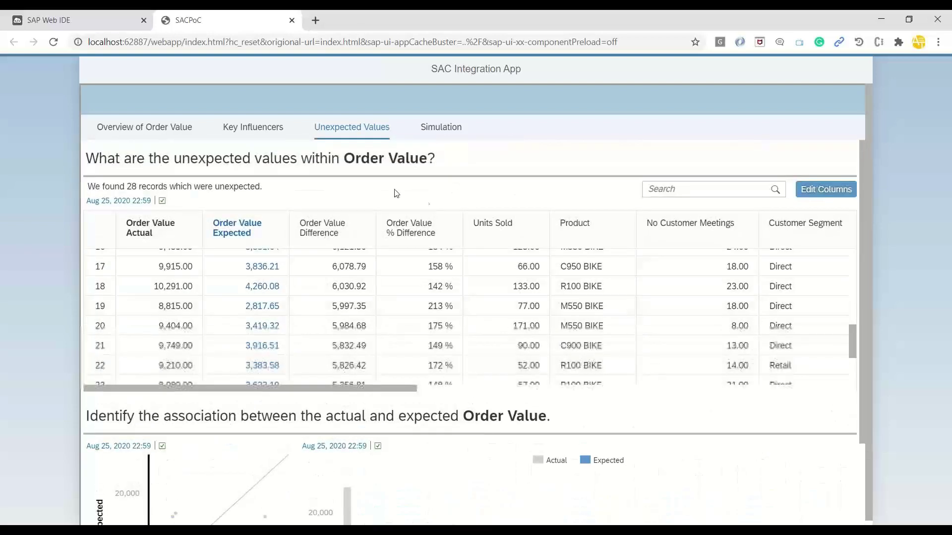
left_click(441, 128)
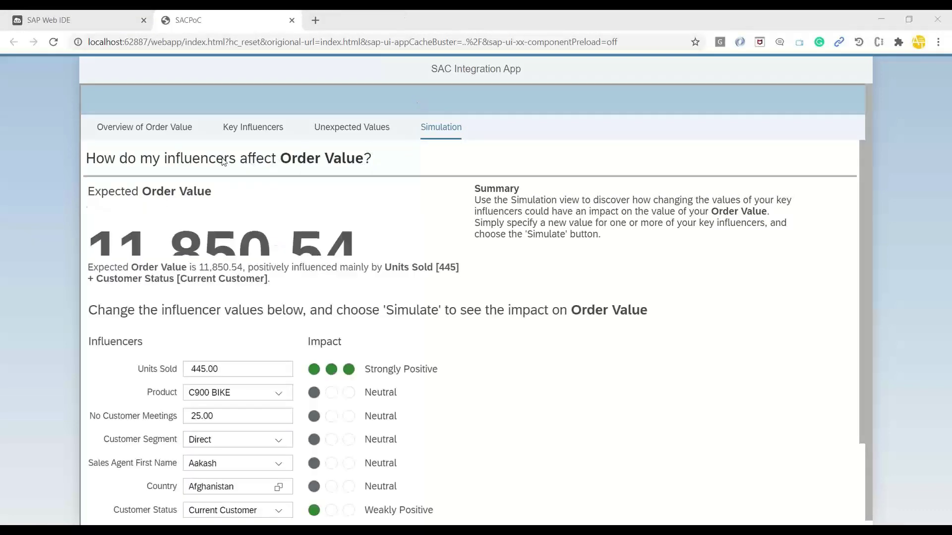
scroll(508, 236, "down", 2)
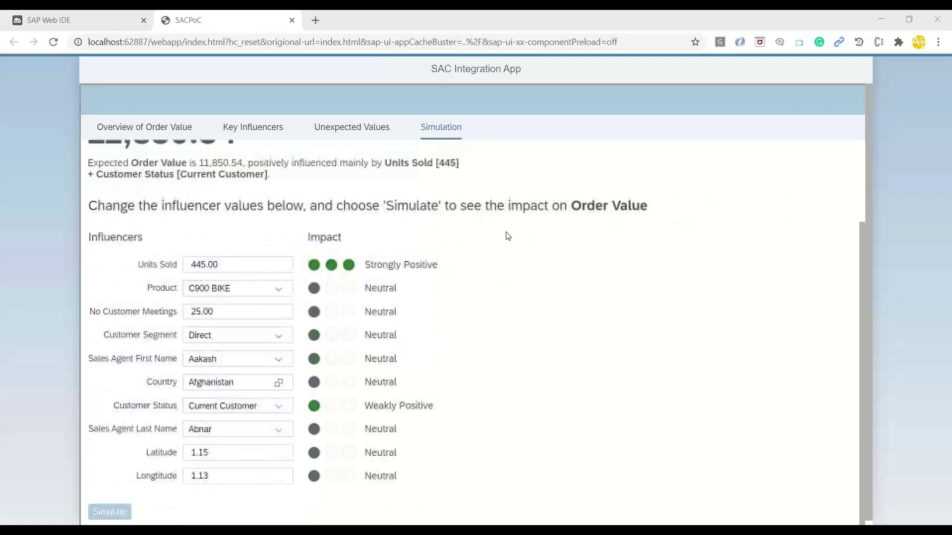
scroll(508, 236, "up", 2)
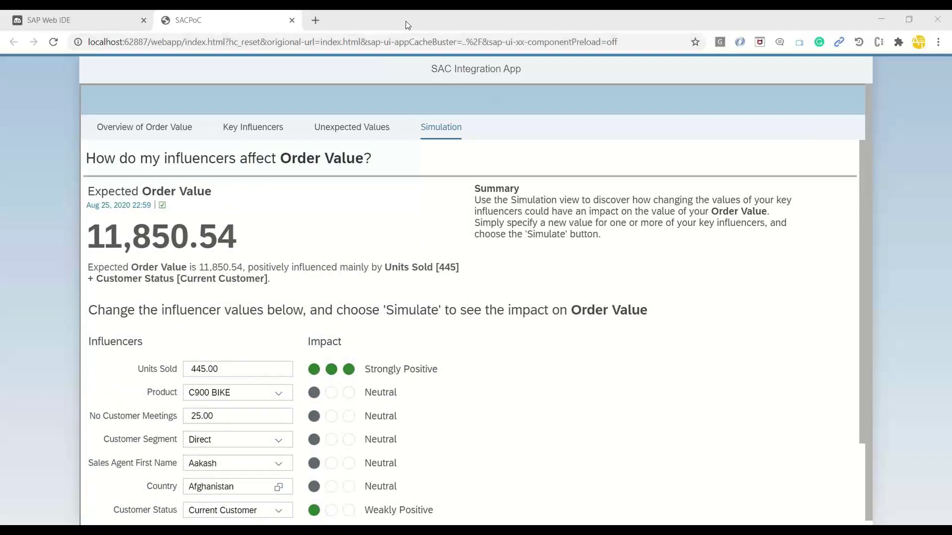